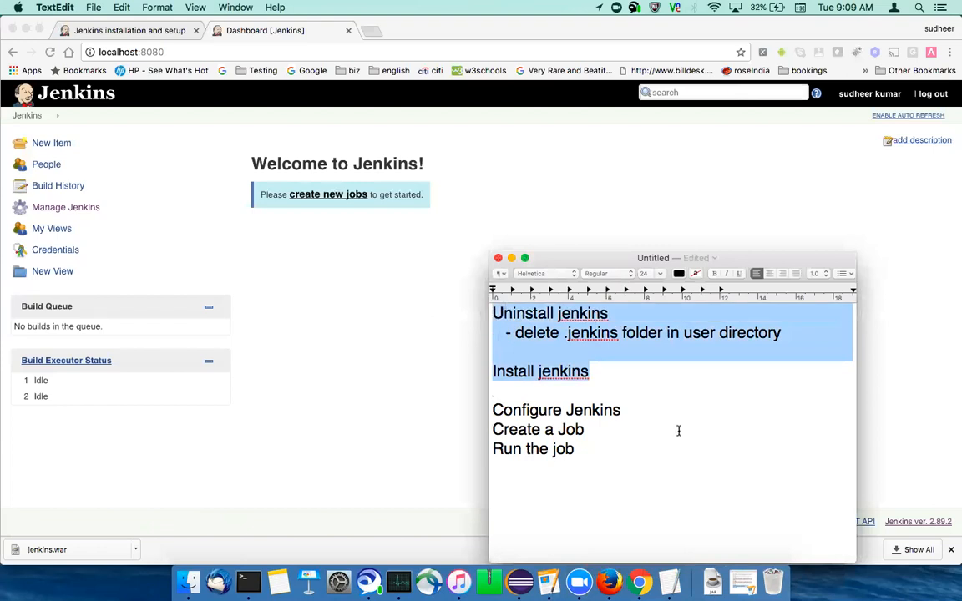
- Insert two blank lines below "Configure Jenkins" in the untitled note
{"action": "left_click", "coordinate": [636, 414]}
{"action": "key", "text": "Return"}
{"action": "key", "text": "Return"}
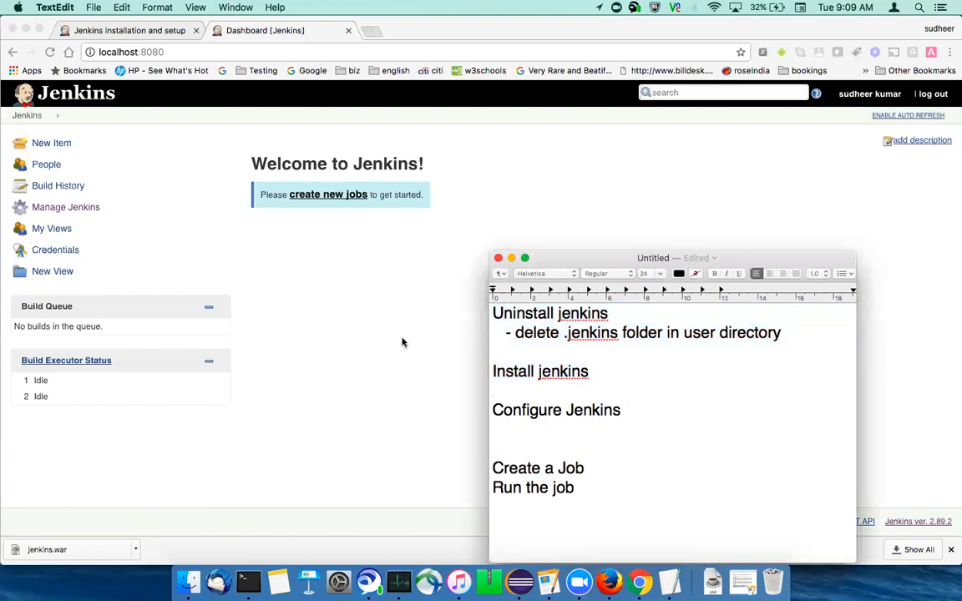
- Switch to Chrome, open the Manage Jenkins page and look through its administration options
{"action": "left_click", "coordinate": [334, 304]}
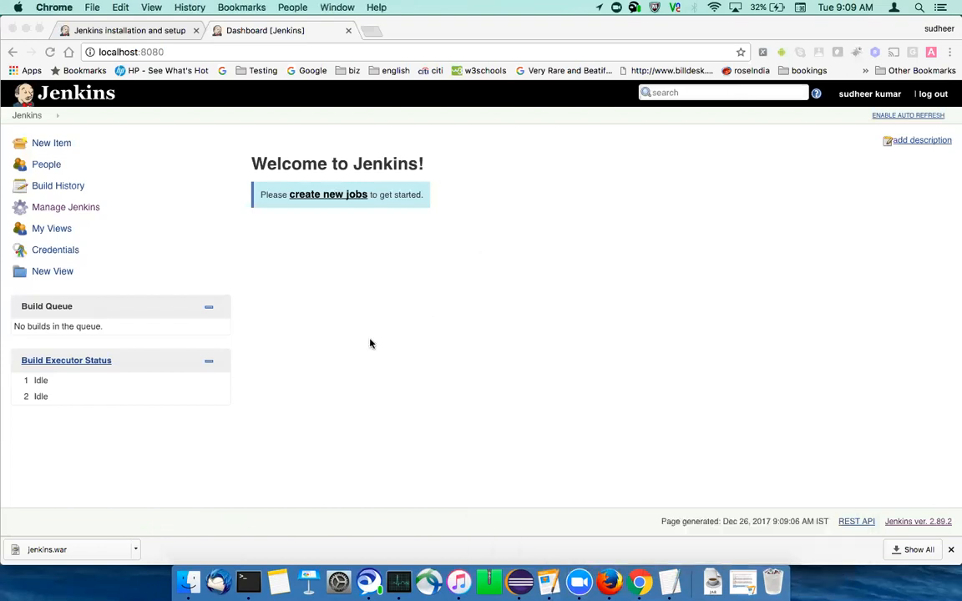
{"action": "left_click", "coordinate": [74, 208]}
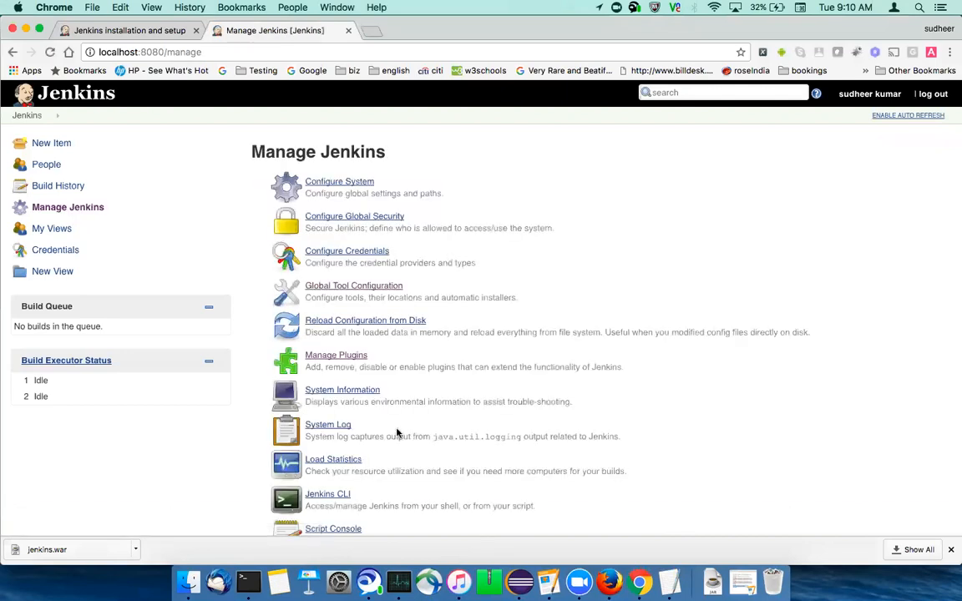
{"action": "scroll", "coordinate": [408, 439], "scroll_direction": "down", "scroll_amount": 10}
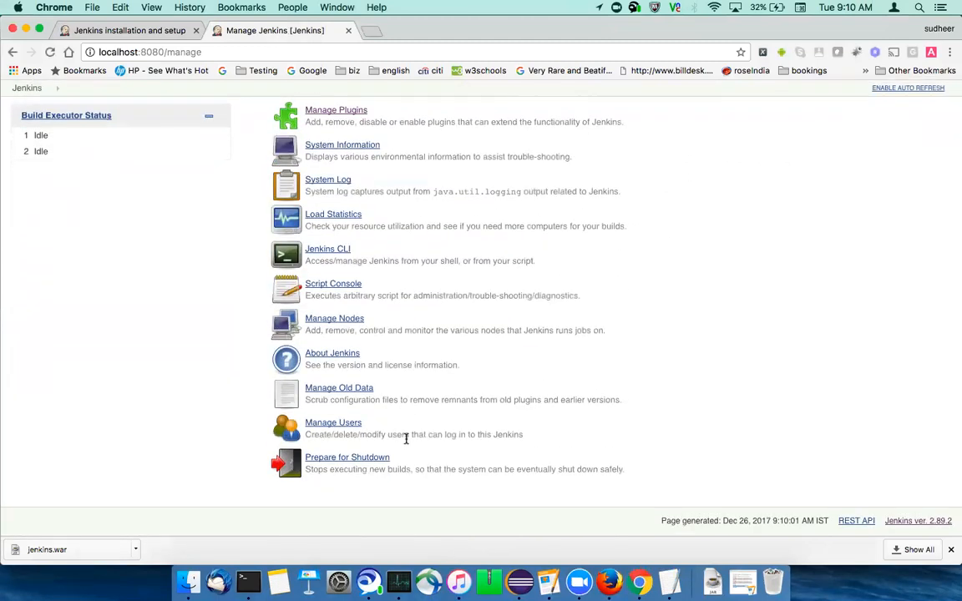
{"action": "scroll", "coordinate": [408, 441], "scroll_direction": "up", "scroll_amount": 6}
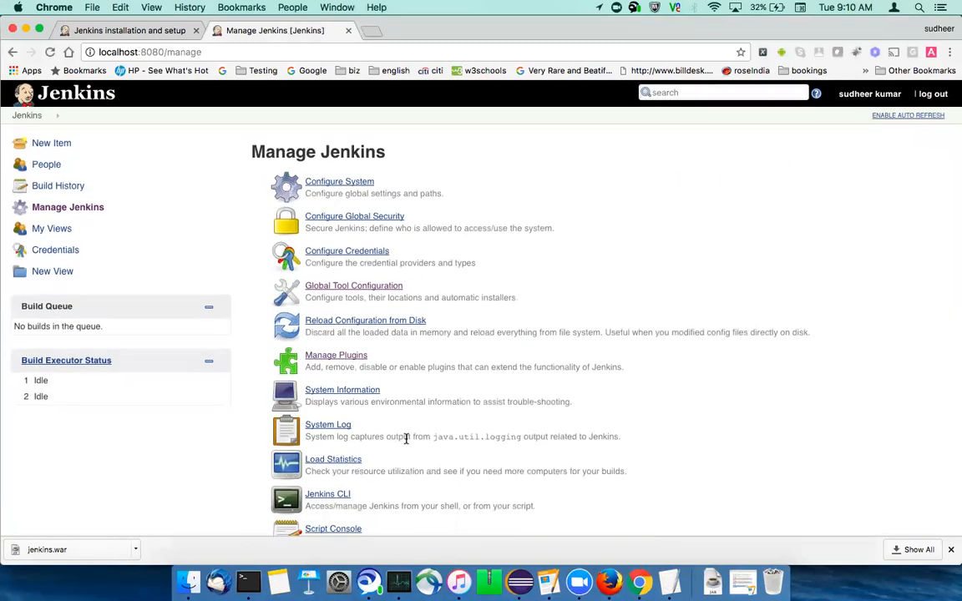
- Open Manage Plugins and examine the list of installed plugins
{"action": "left_click", "coordinate": [336, 359]}
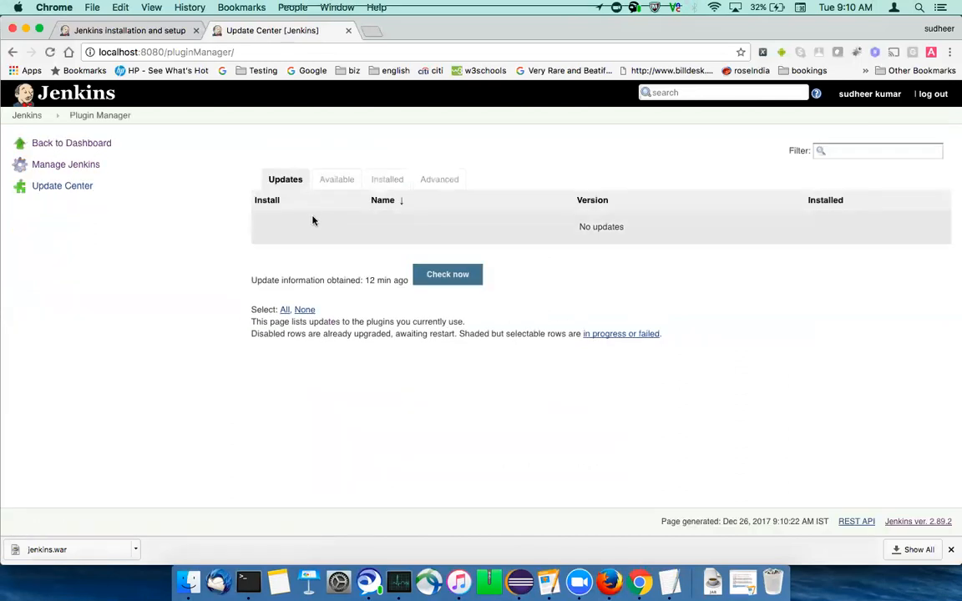
{"action": "left_click", "coordinate": [333, 184]}
{"action": "left_click", "coordinate": [382, 182]}
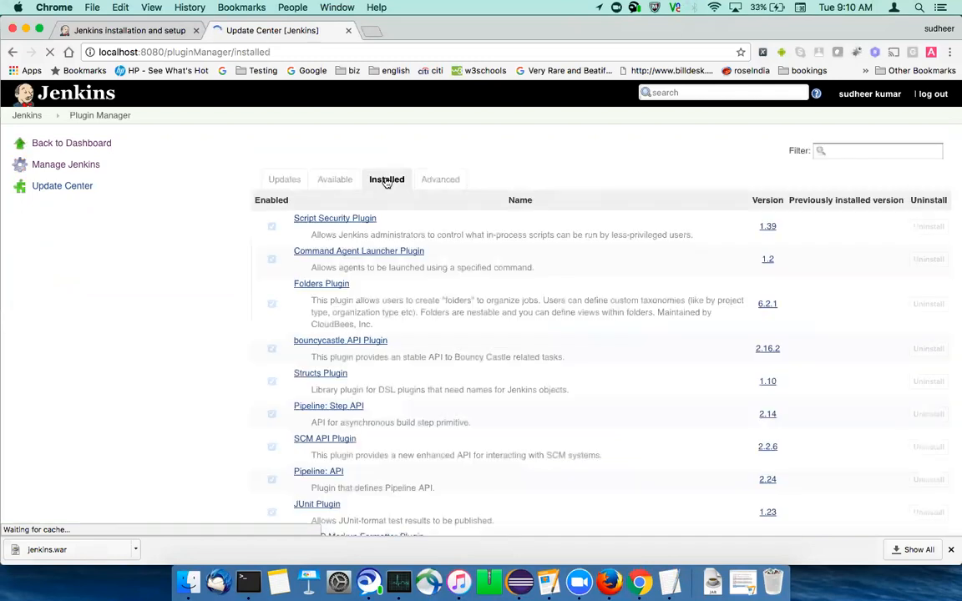
{"action": "scroll", "coordinate": [345, 373], "scroll_direction": "down", "scroll_amount": 20}
{"action": "scroll", "coordinate": [345, 373], "scroll_direction": "down", "scroll_amount": 15}
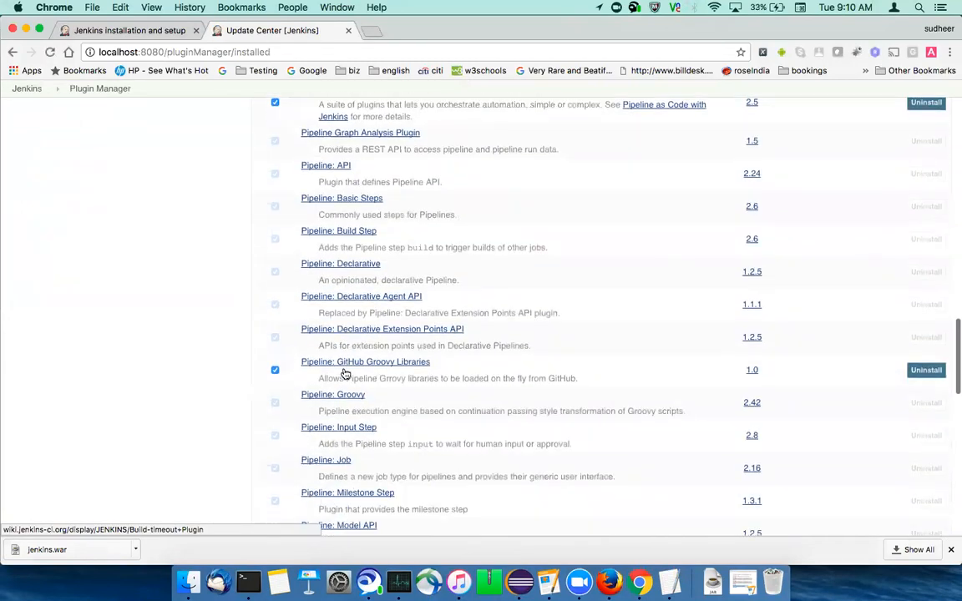
{"action": "scroll", "coordinate": [345, 369], "scroll_direction": "up", "scroll_amount": 20}
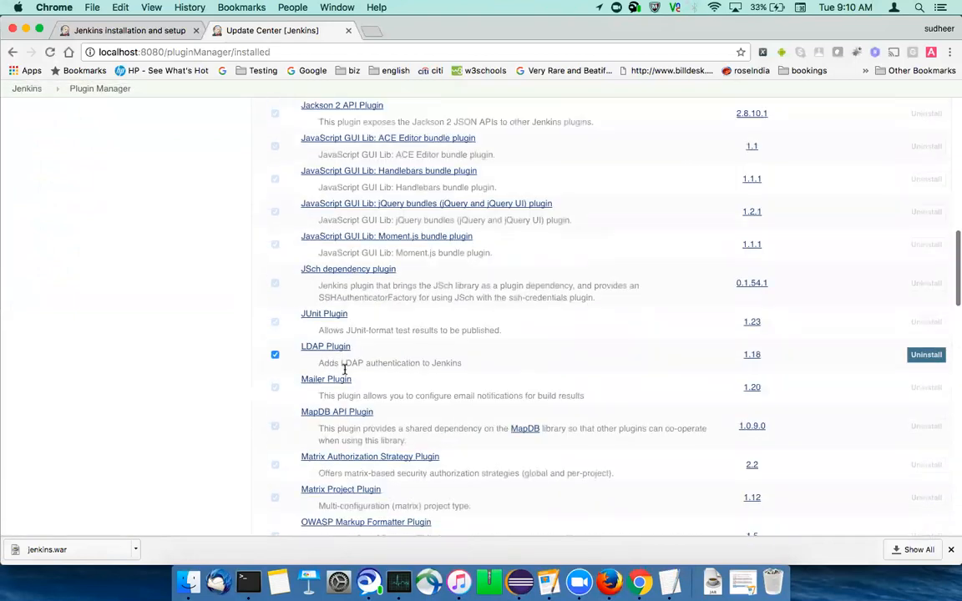
{"action": "scroll", "coordinate": [345, 368], "scroll_direction": "up", "scroll_amount": 15}
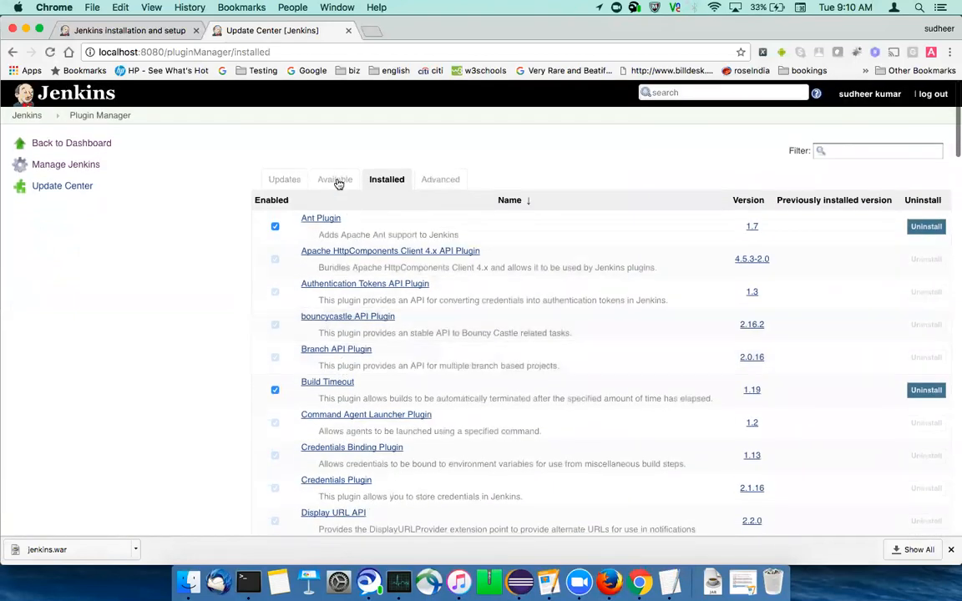
- Examine the catalogue of plugins available for installation in the Plugin Manager
{"action": "left_click", "coordinate": [293, 183]}
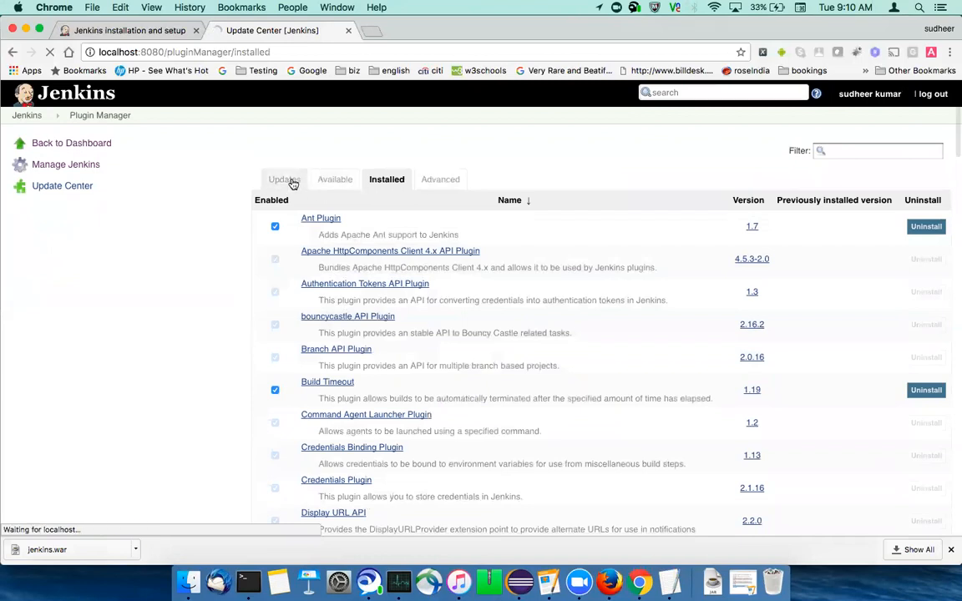
{"action": "left_click", "coordinate": [322, 183]}
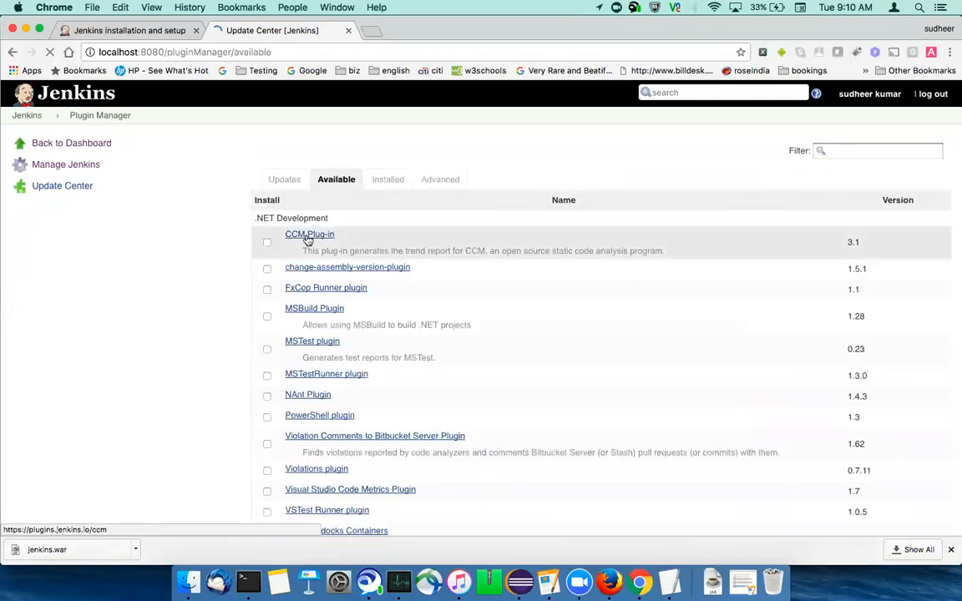
{"action": "scroll", "coordinate": [329, 357], "scroll_direction": "down", "scroll_amount": 15}
{"action": "scroll", "coordinate": [330, 355], "scroll_direction": "down", "scroll_amount": 20}
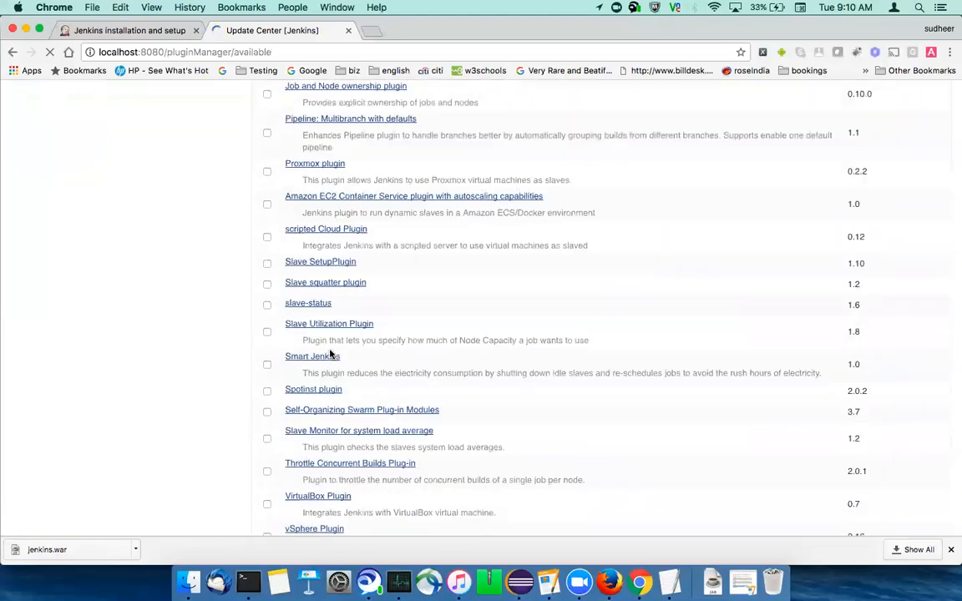
{"action": "scroll", "coordinate": [331, 351], "scroll_direction": "down", "scroll_amount": 20}
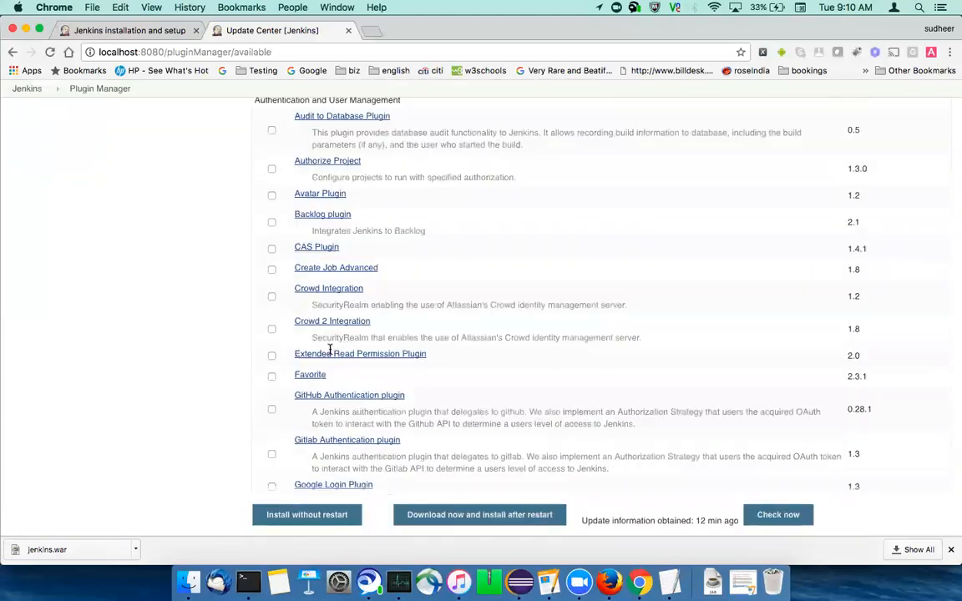
{"action": "scroll", "coordinate": [330, 349], "scroll_direction": "down", "scroll_amount": 20}
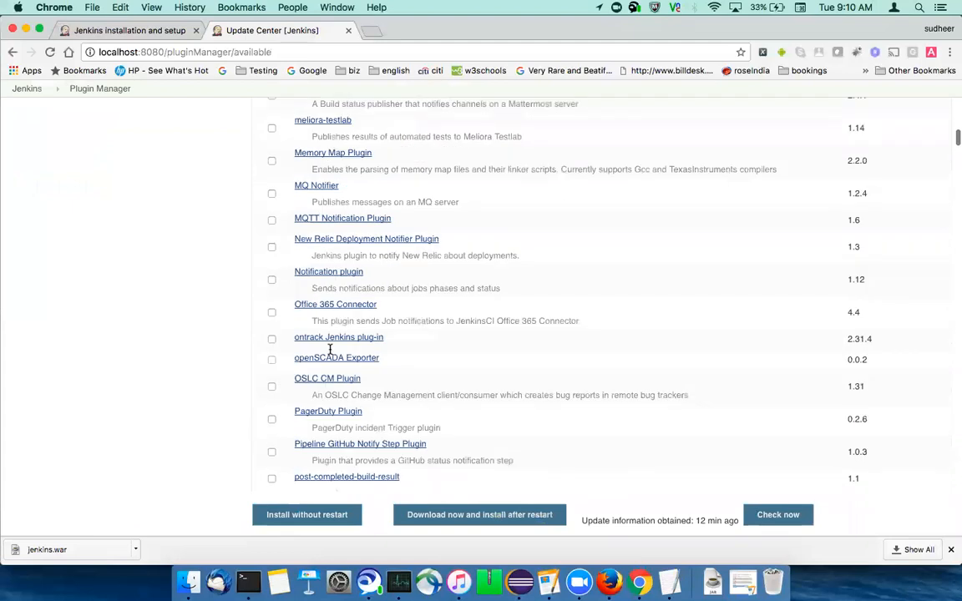
{"action": "scroll", "coordinate": [359, 357], "scroll_direction": "up", "scroll_amount": 20}
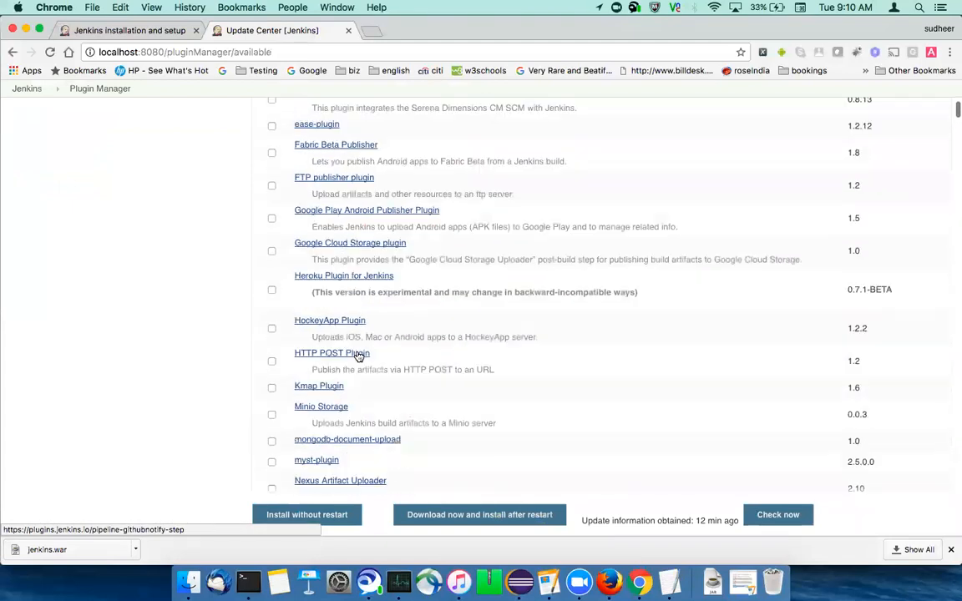
{"action": "scroll", "coordinate": [359, 356], "scroll_direction": "up", "scroll_amount": 10}
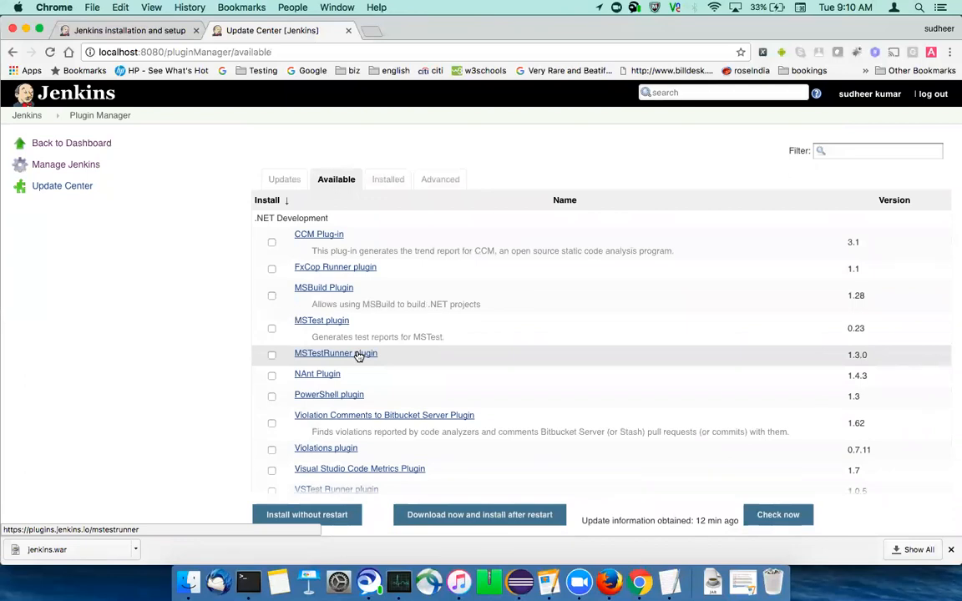
- Try marking the MSBuild Plugin for installation, clear the mark and return to the plugin updates list
{"action": "left_click", "coordinate": [272, 297]}
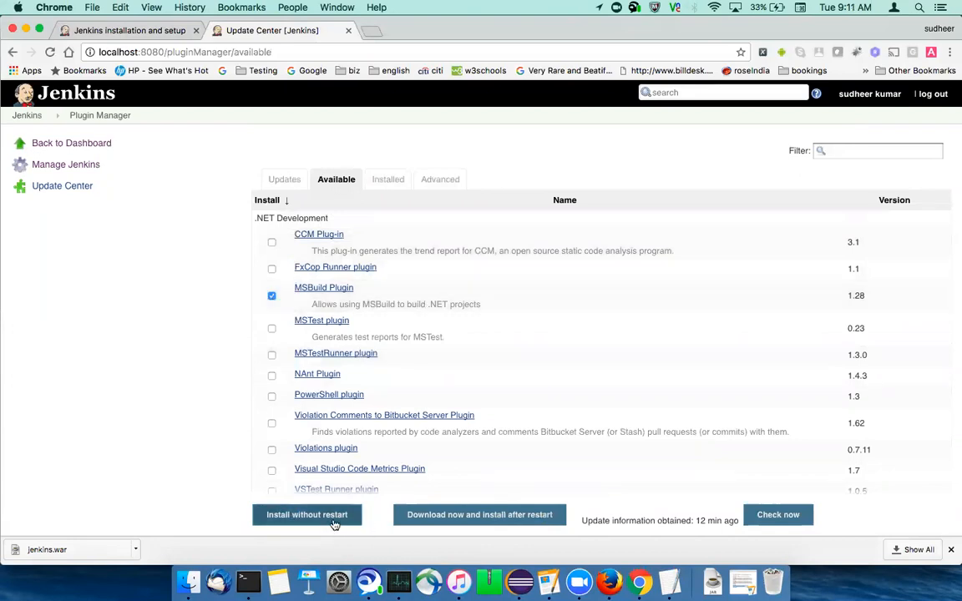
{"action": "left_click", "coordinate": [271, 296]}
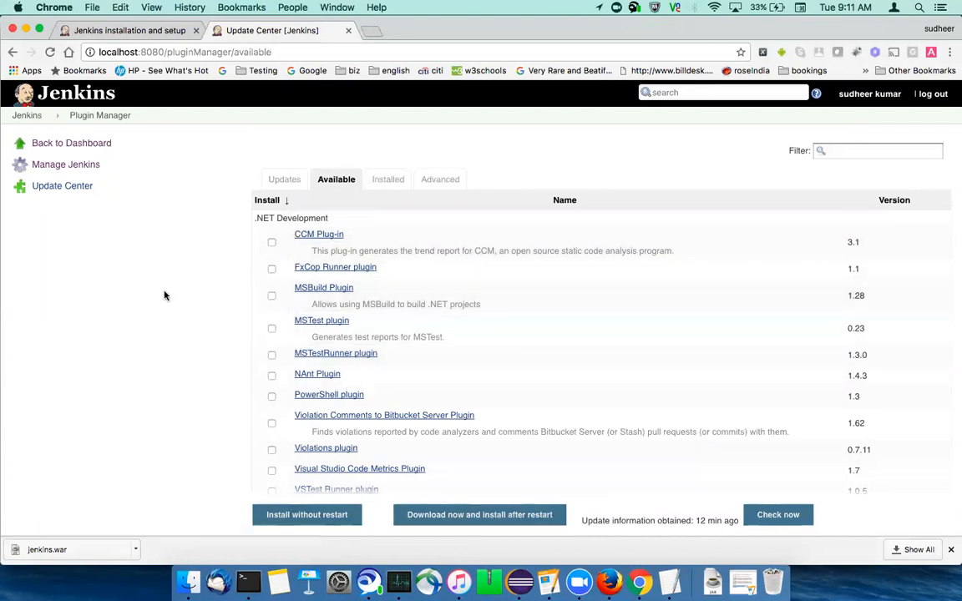
{"action": "left_click", "coordinate": [277, 184]}
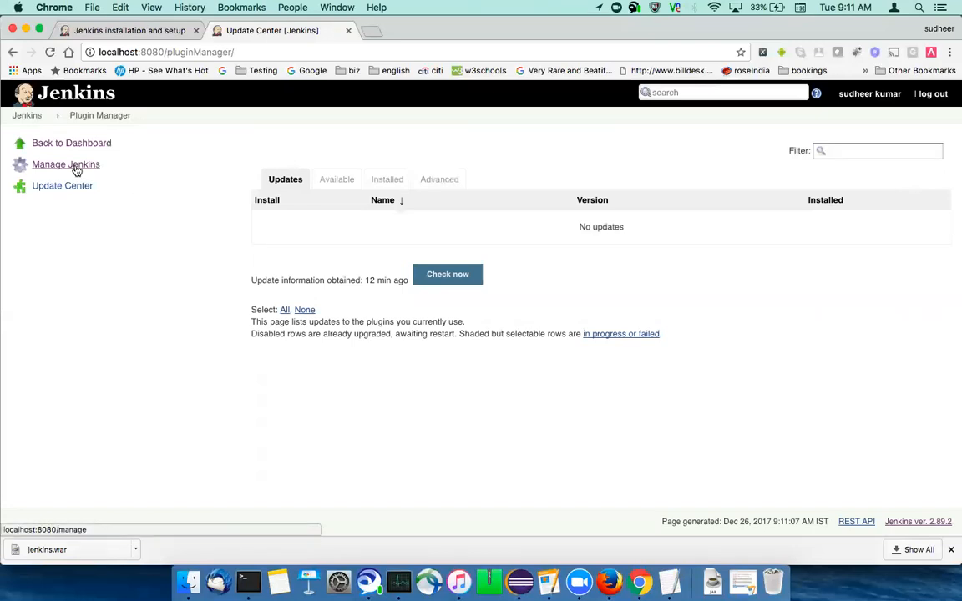
- Return to the Manage Jenkins page and open Global Tool Configuration
{"action": "left_click", "coordinate": [12, 51]}
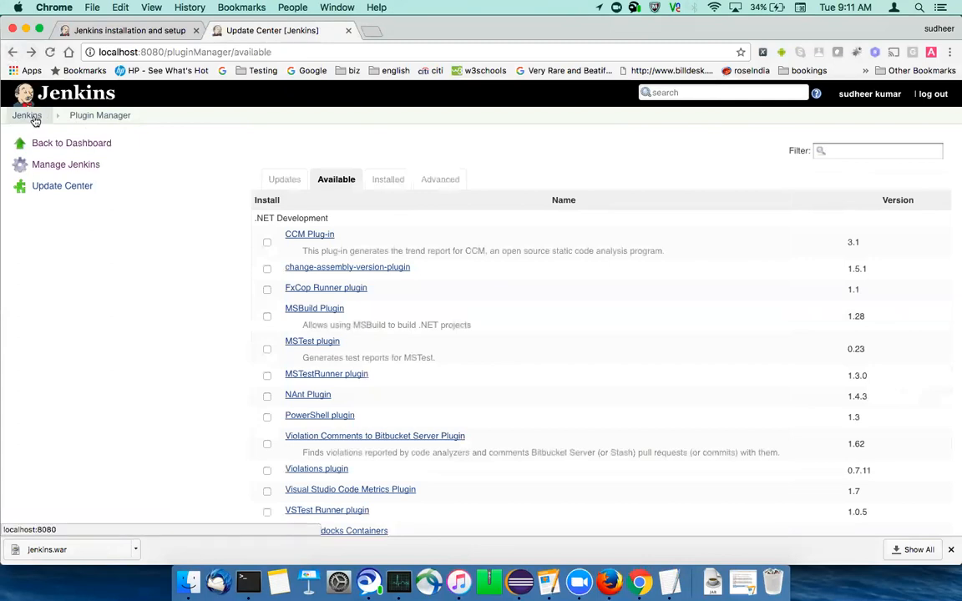
{"action": "left_click", "coordinate": [12, 51]}
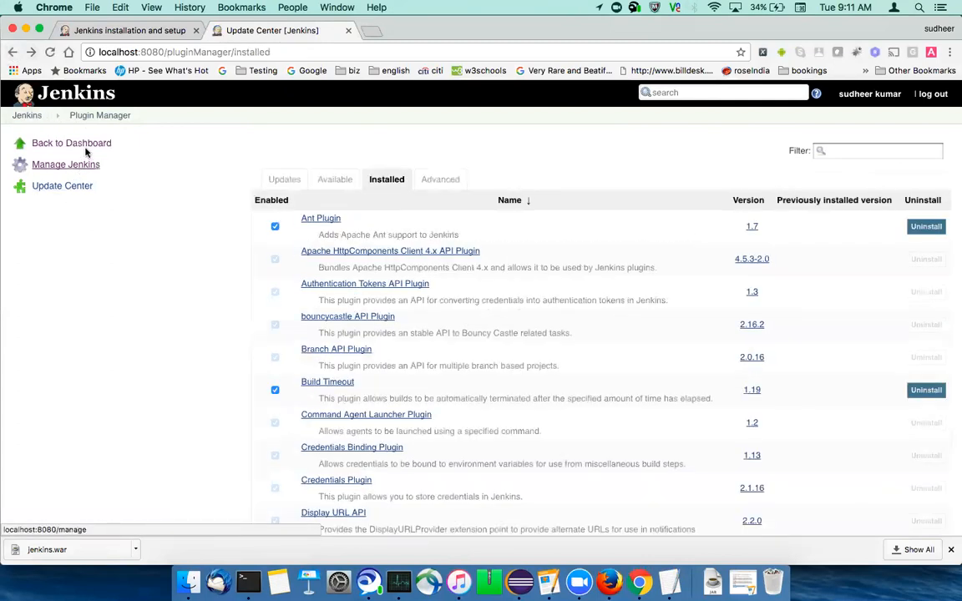
{"action": "left_click", "coordinate": [83, 166]}
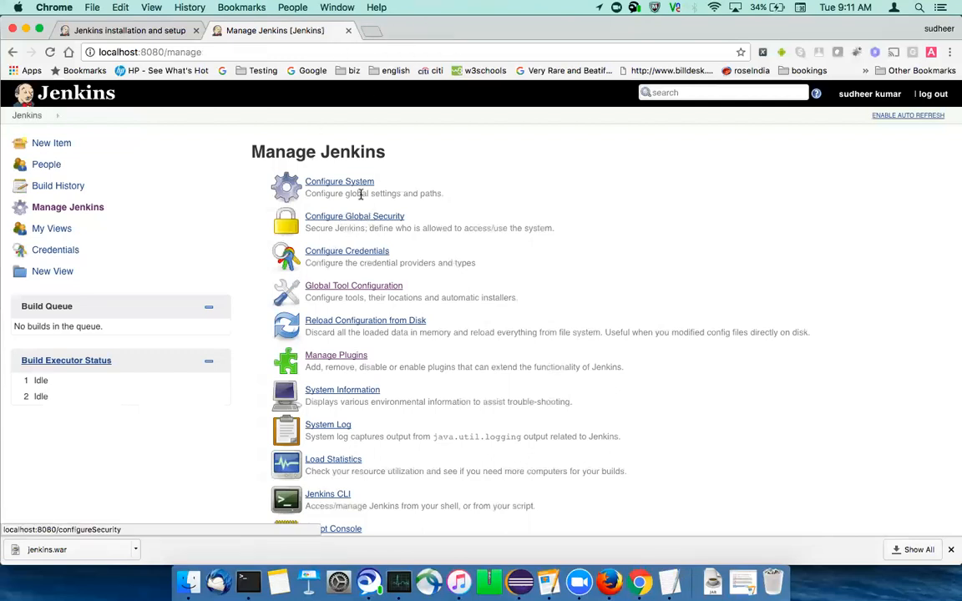
{"action": "left_click", "coordinate": [357, 288]}
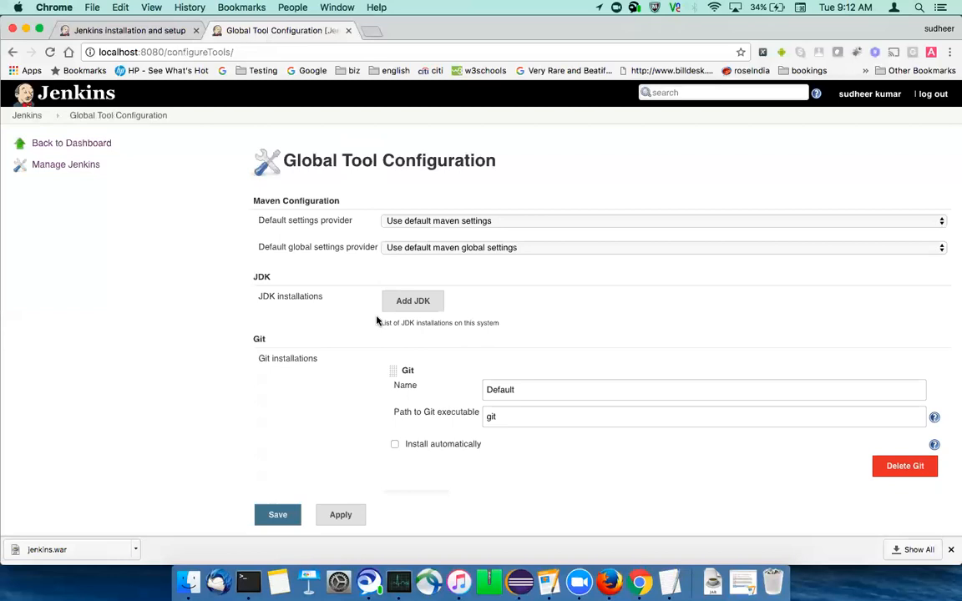
- Add a JDK installation named Java8
{"action": "left_click", "coordinate": [401, 304]}
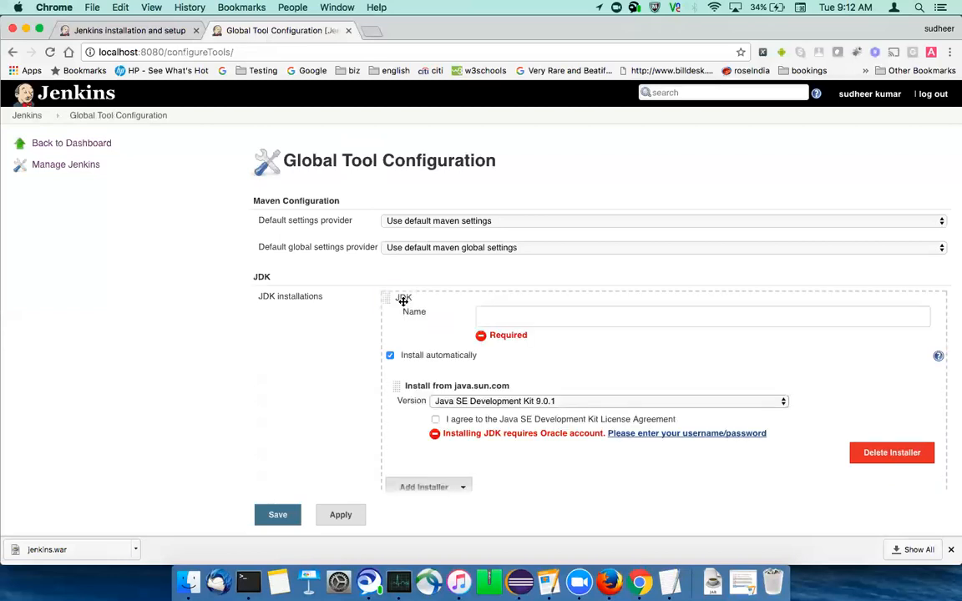
{"action": "left_click", "coordinate": [513, 318]}
{"action": "type", "text": "Java"}
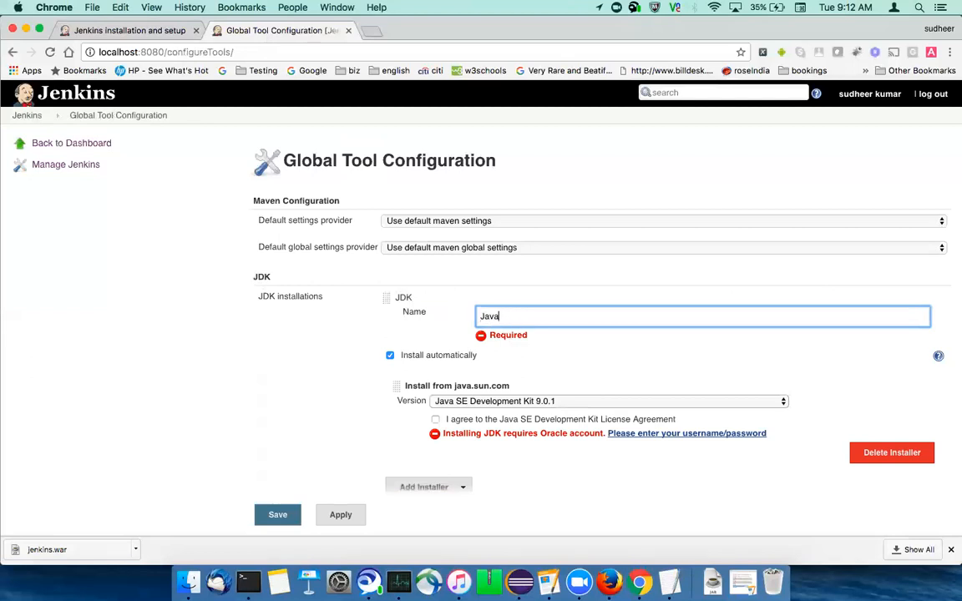
{"action": "type", "text": "8"}
- Turn off automatic installation for the Java8 JDK and start editing its JAVA_HOME path
{"action": "scroll", "coordinate": [362, 435], "scroll_direction": "down", "scroll_amount": 1}
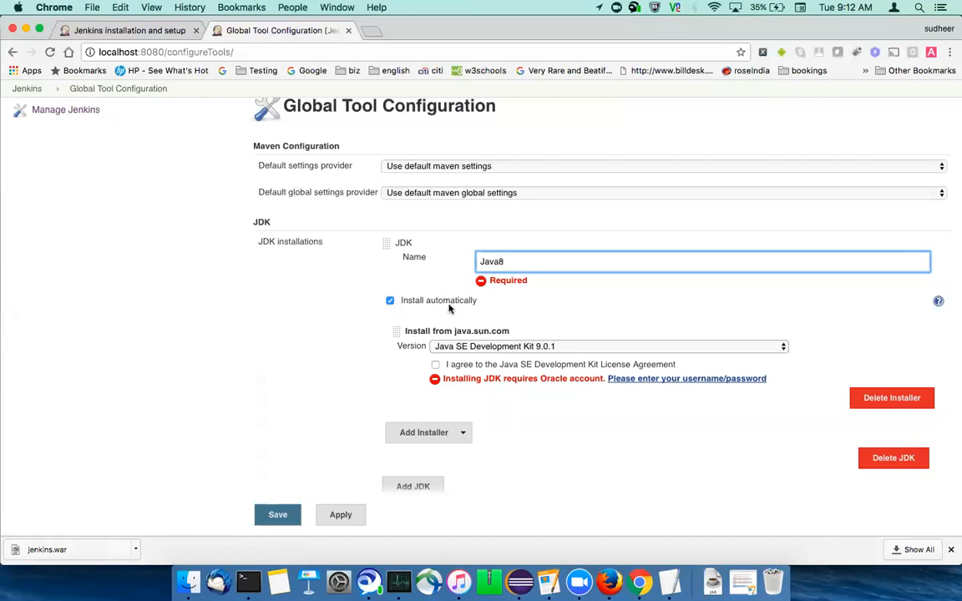
{"action": "left_click", "coordinate": [389, 301]}
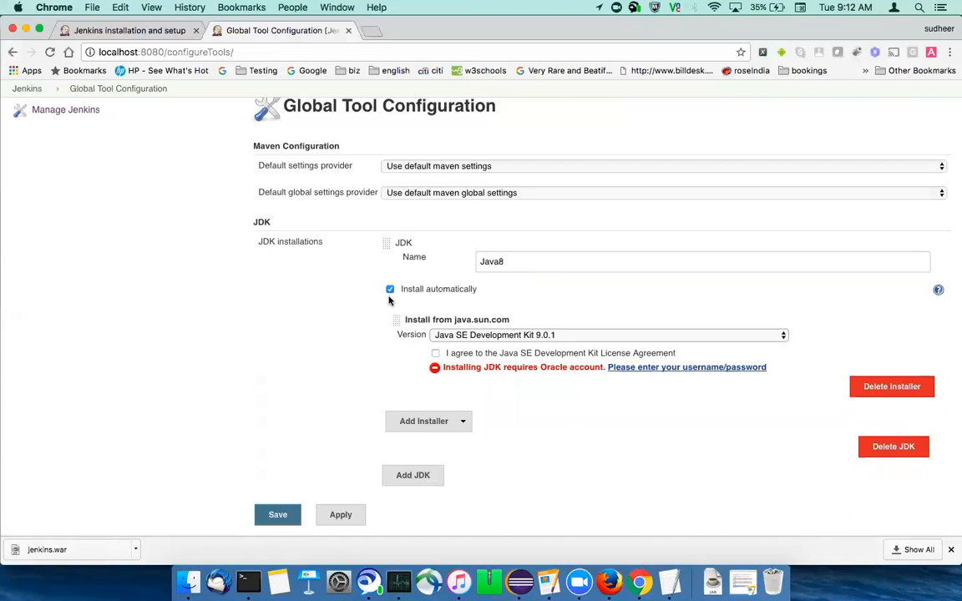
{"action": "left_click", "coordinate": [390, 292]}
{"action": "left_click", "coordinate": [509, 286]}
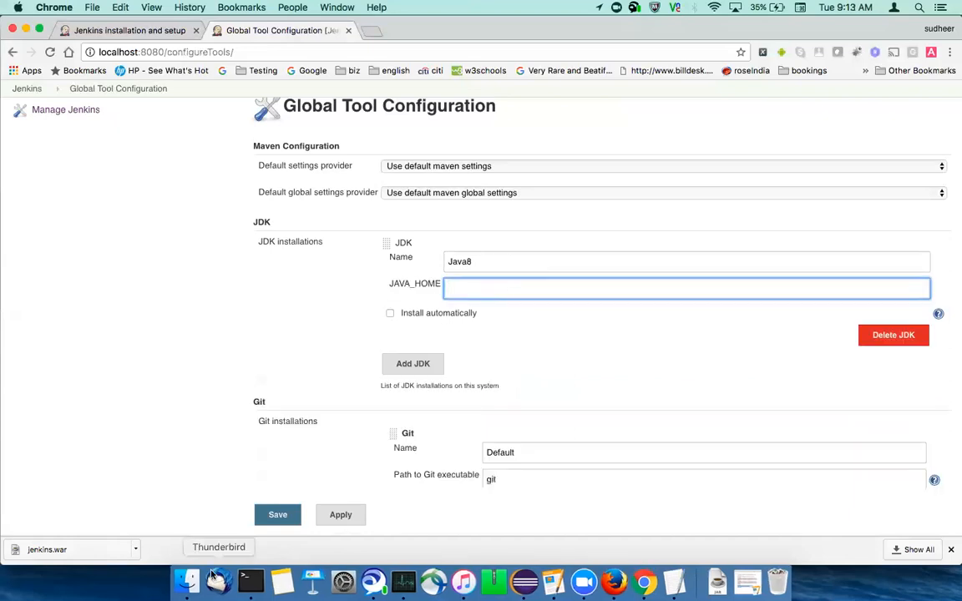
- Open a new Terminal window and run "echo $JAVA_HOME" to print the Java home path
{"action": "left_click", "coordinate": [248, 582]}
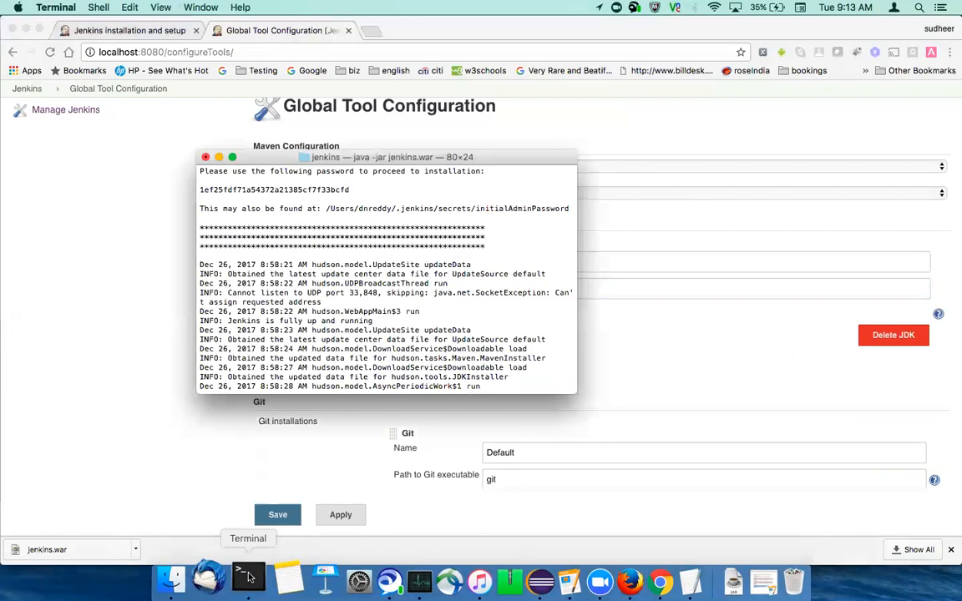
{"action": "left_click", "coordinate": [99, 8]}
{"action": "left_click", "coordinate": [107, 27]}
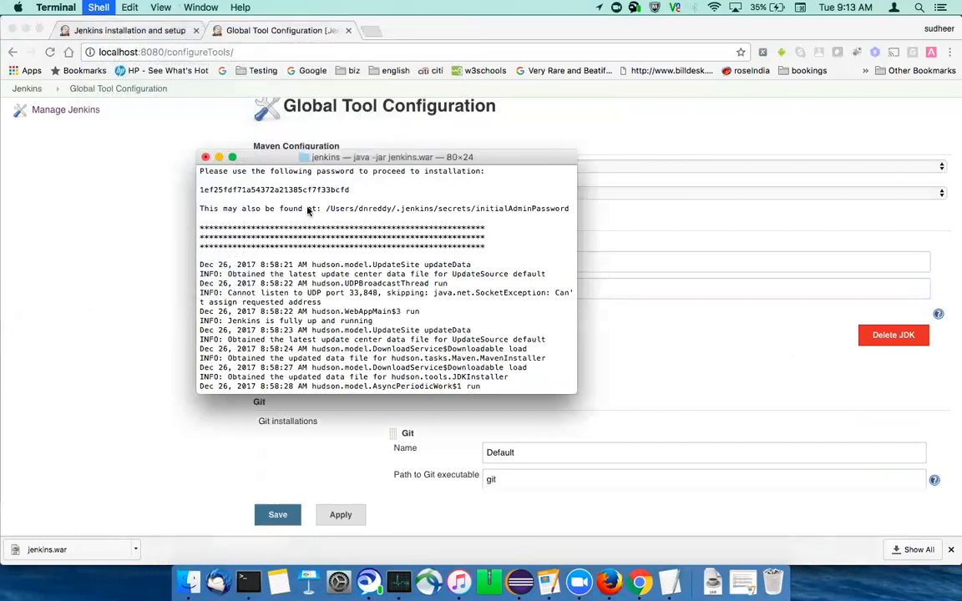
{"action": "type", "text": "echo "}
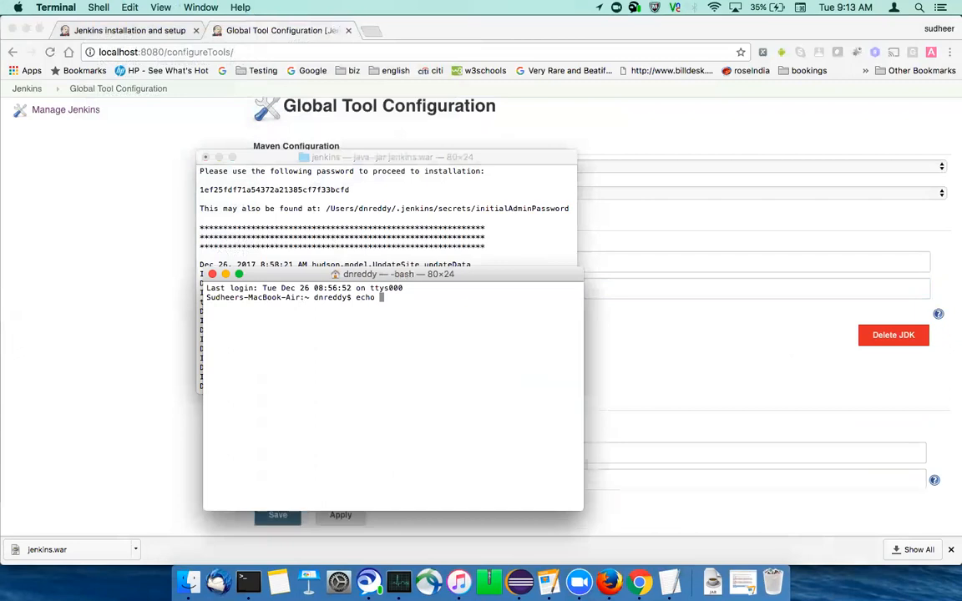
{"action": "type", "text": "$JAVA_HOME"}
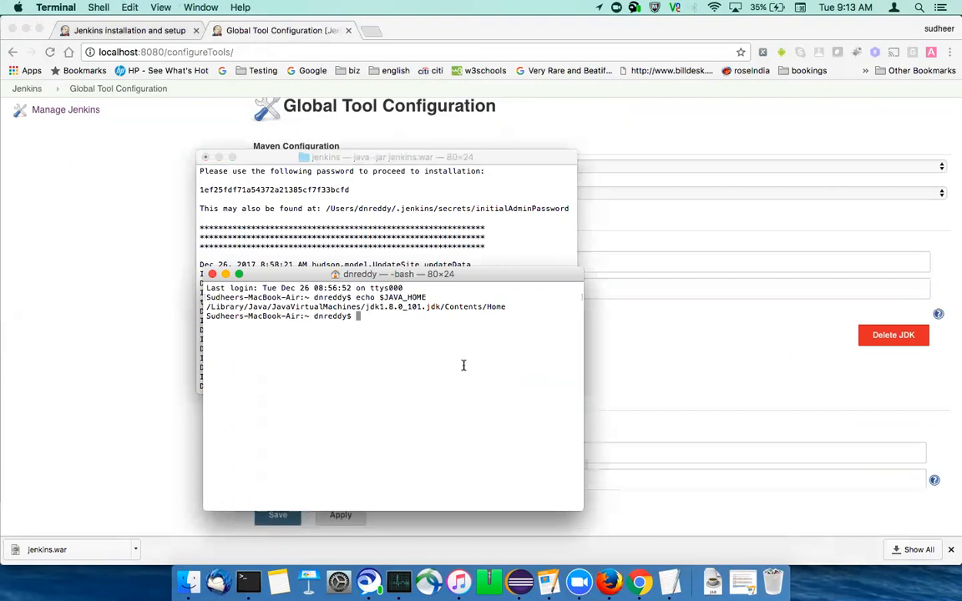
- Copy the printed path /Library/Java/JavaVirtualMachines/jdk1.8.0_101.jdk/Contents/Home into the Java8 JDK's JAVA_HOME setting in Jenkins
{"action": "left_click_drag", "start_coordinate": [516, 308], "coordinate": [203, 308]}
{"action": "key", "text": "super+c"}
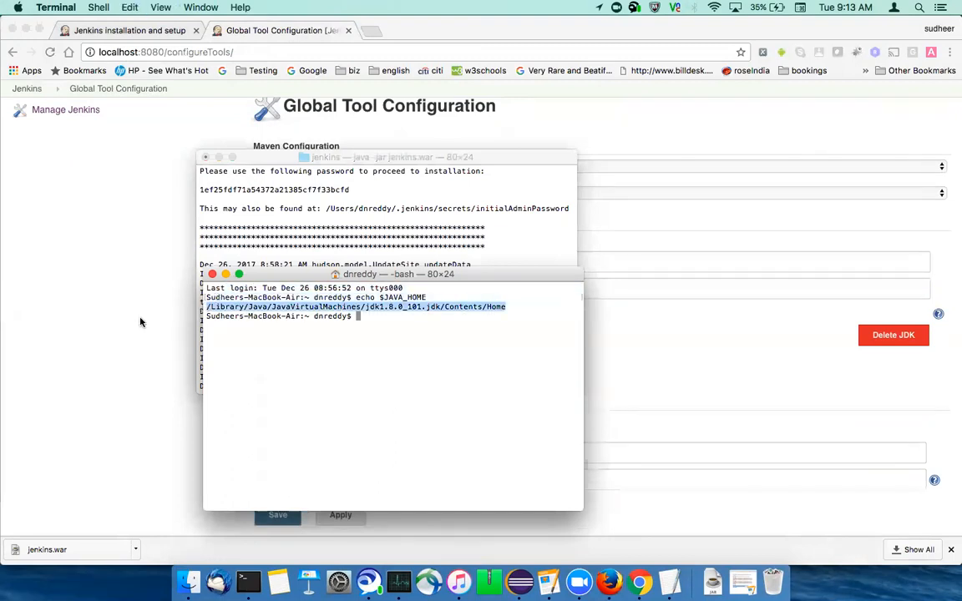
{"action": "left_click", "coordinate": [140, 322]}
{"action": "key", "text": "super+v"}
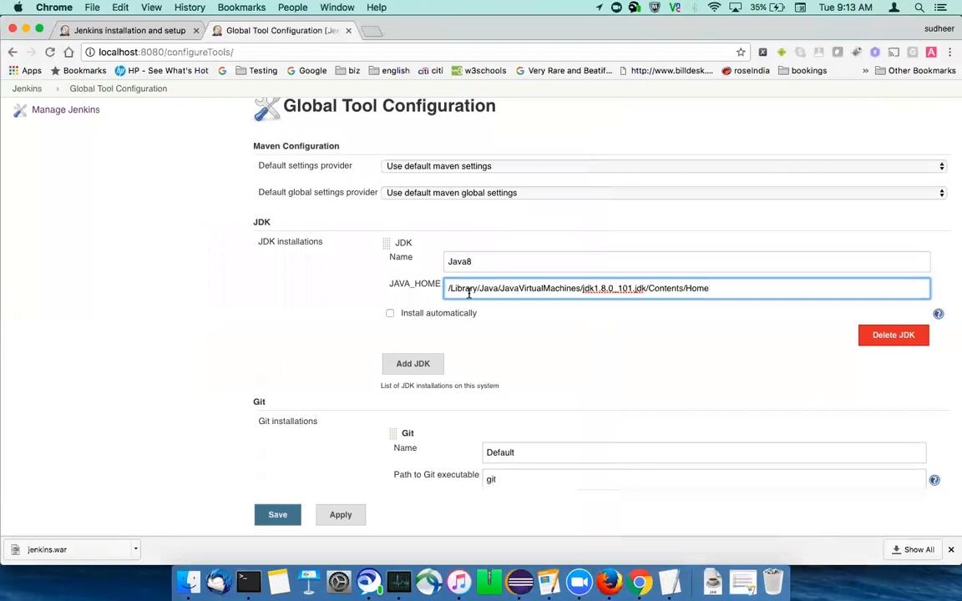
- Switch to Terminal and enter the Windows equivalent command "echo %JAVA_HOME%" at the prompt without running it
{"action": "left_click", "coordinate": [250, 577]}
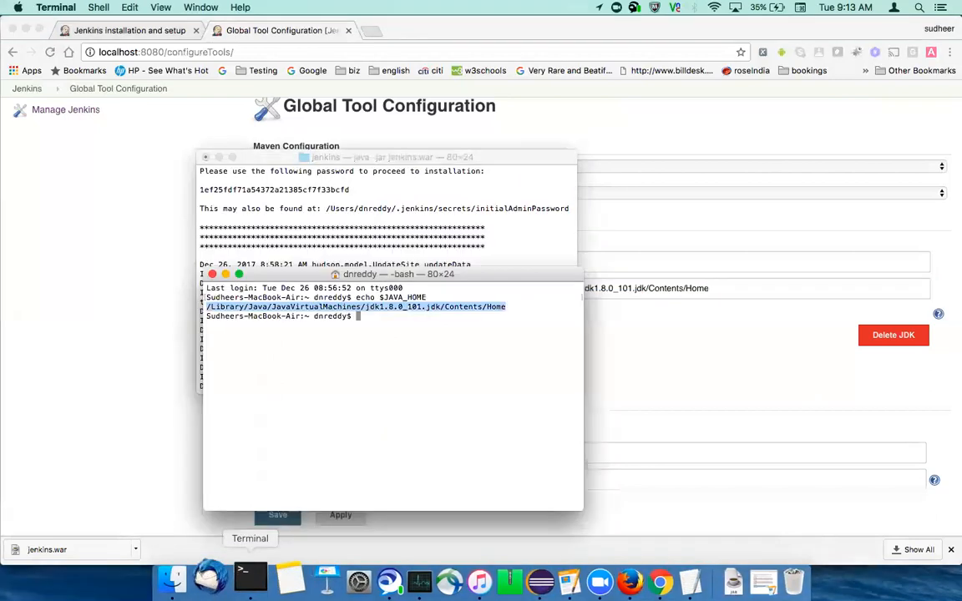
{"action": "left_click", "coordinate": [322, 441]}
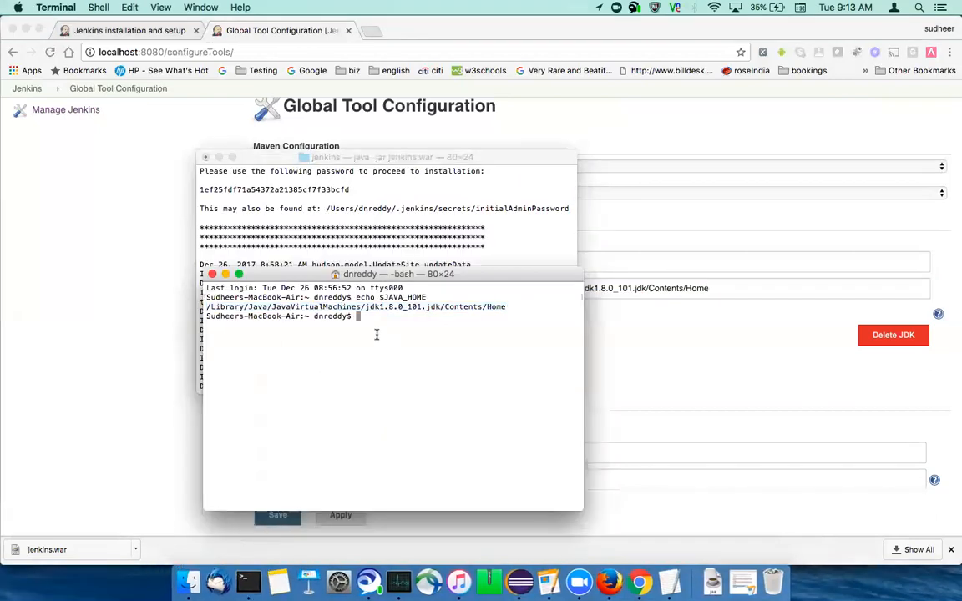
{"action": "left_click_drag", "start_coordinate": [356, 297], "coordinate": [432, 297]}
{"action": "left_click", "coordinate": [413, 324]}
{"action": "type", "text": "echo %JAVA_HOME%"}
{"action": "left_click_drag", "start_coordinate": [357, 317], "coordinate": [436, 317]}
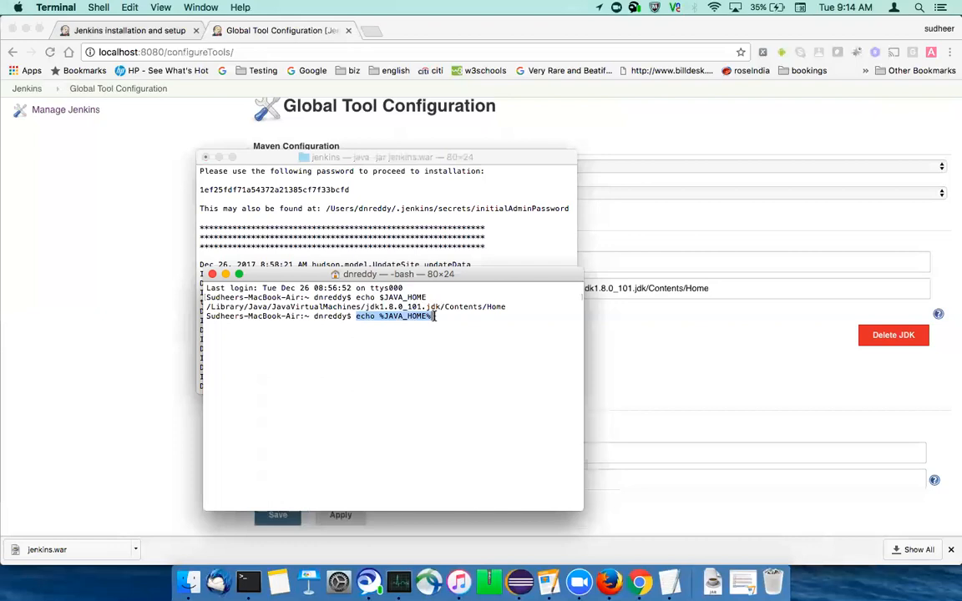
- Return to Jenkins in Chrome and add a Maven installation named Maven in Global Tool Configuration
{"action": "left_click", "coordinate": [124, 387]}
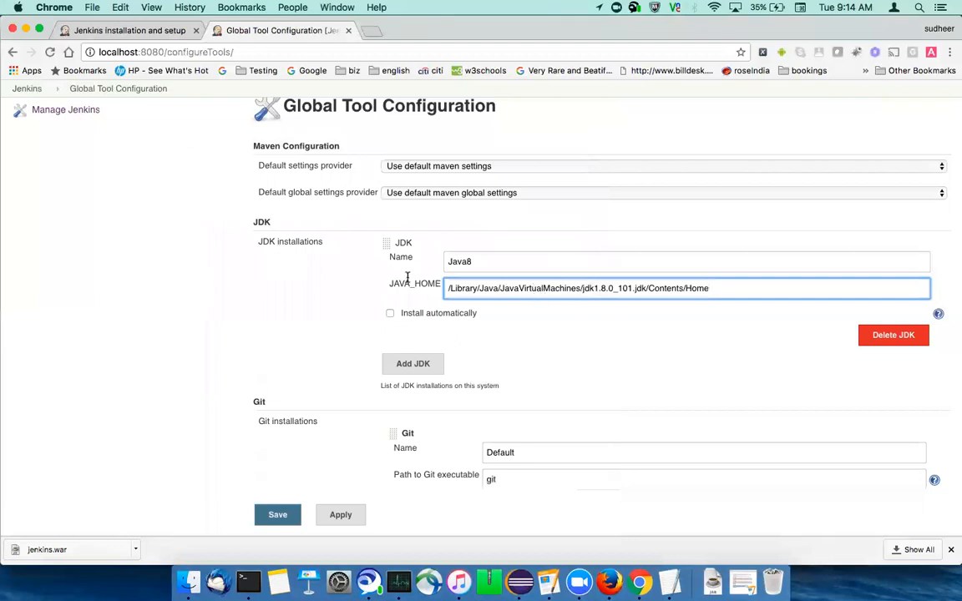
{"action": "double_click", "coordinate": [294, 241]}
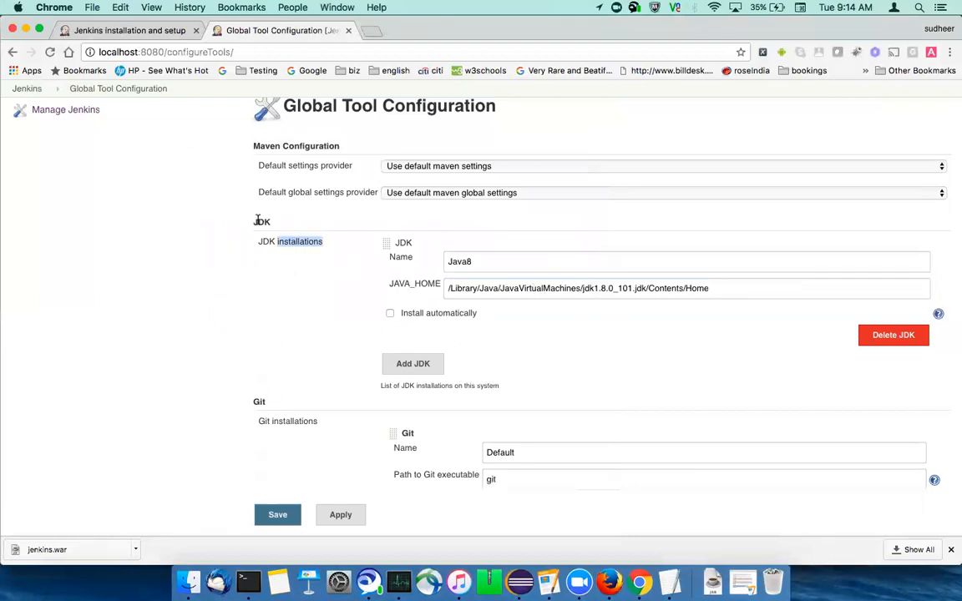
{"action": "scroll", "coordinate": [253, 376], "scroll_direction": "down", "scroll_amount": 5}
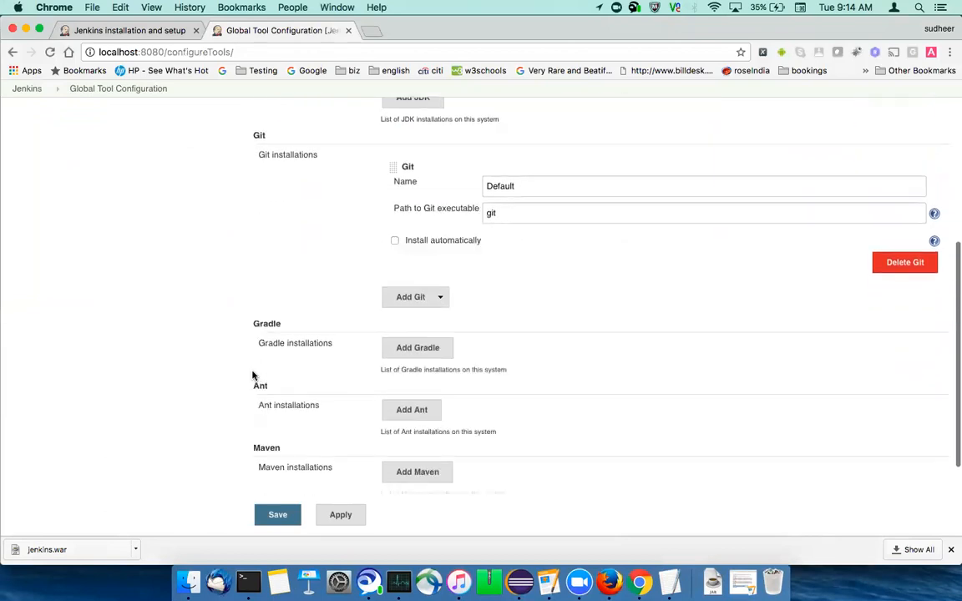
{"action": "scroll", "coordinate": [253, 376], "scroll_direction": "down", "scroll_amount": 3}
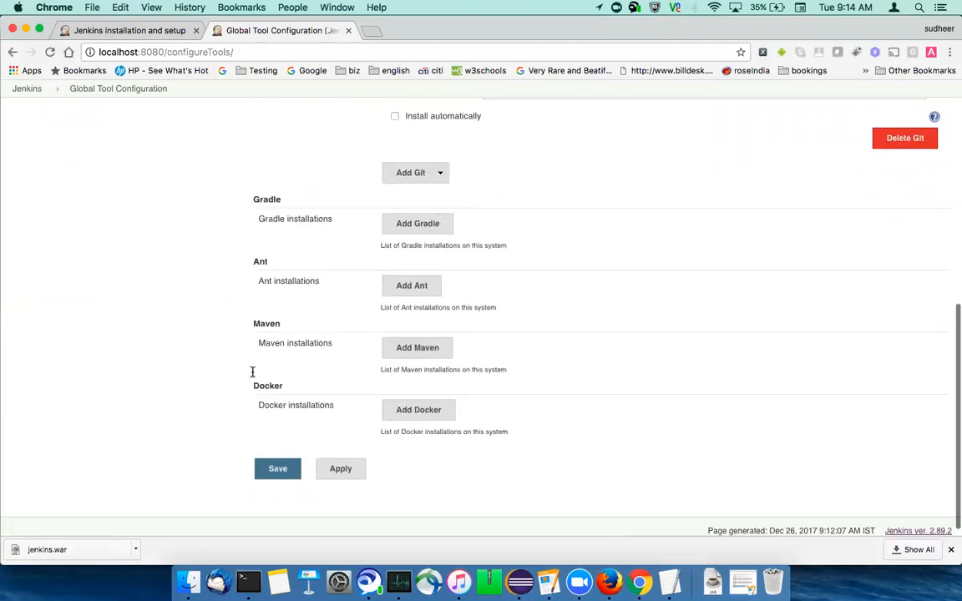
{"action": "left_click", "coordinate": [426, 342]}
{"action": "left_click", "coordinate": [425, 357]}
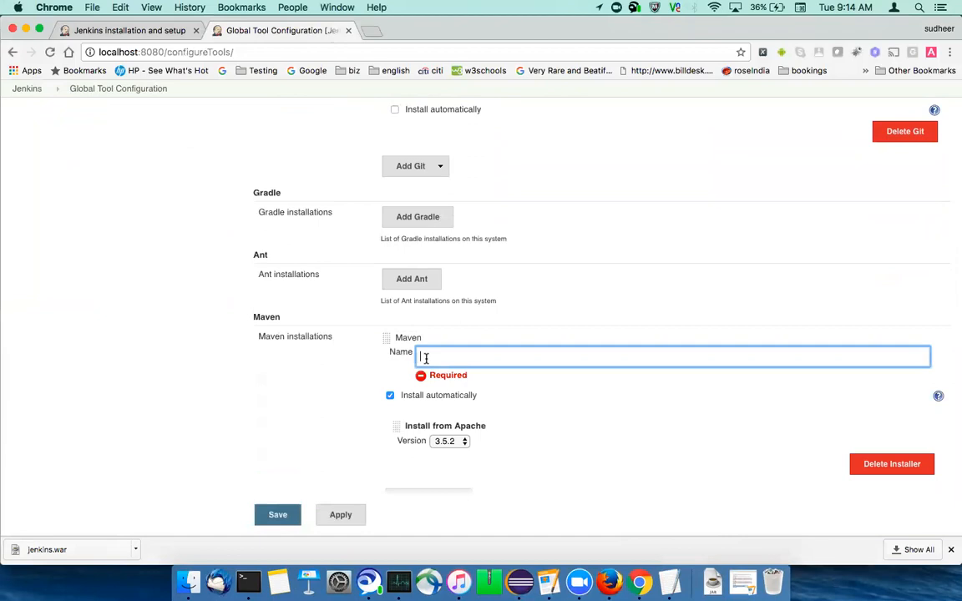
{"action": "type", "text": "Maven"}
{"action": "scroll", "coordinate": [90, 507], "scroll_direction": "down", "scroll_amount": 2}
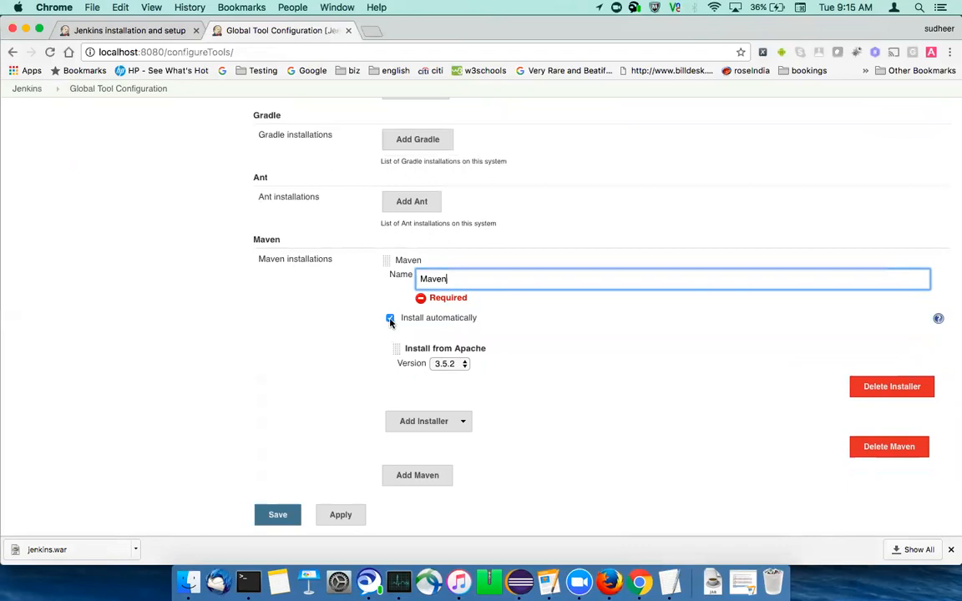
- Turn off automatic installation for Maven to reach its MAVEN_HOME setting, and turn automatic installation back on
{"action": "left_click", "coordinate": [390, 323]}
{"action": "left_click", "coordinate": [389, 307]}
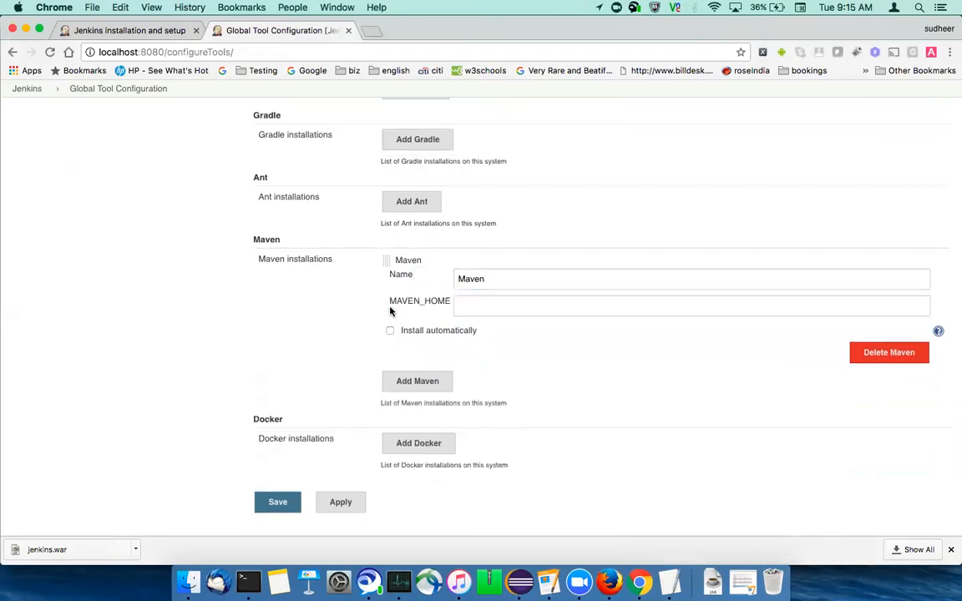
{"action": "left_click", "coordinate": [505, 304]}
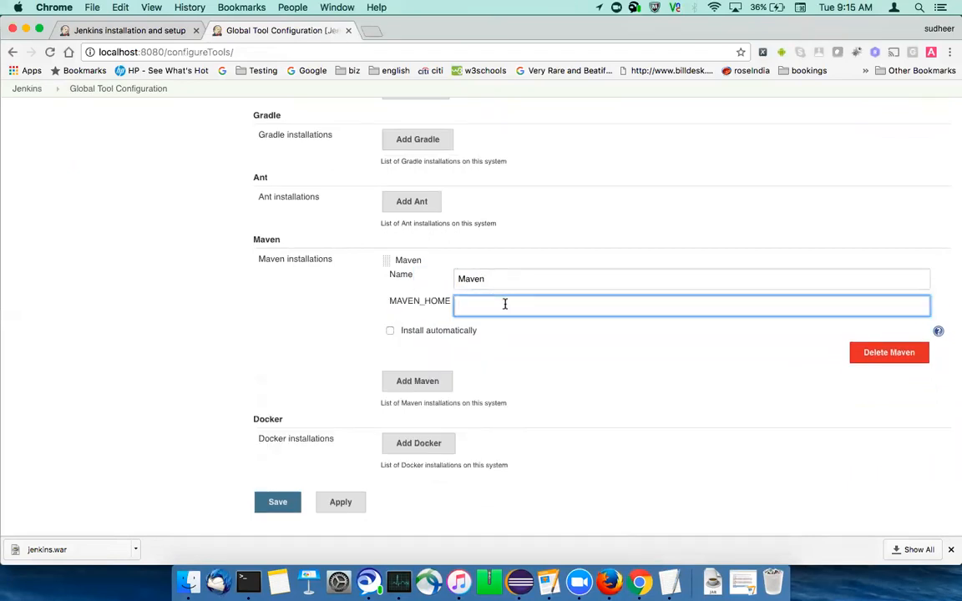
{"action": "left_click", "coordinate": [390, 330]}
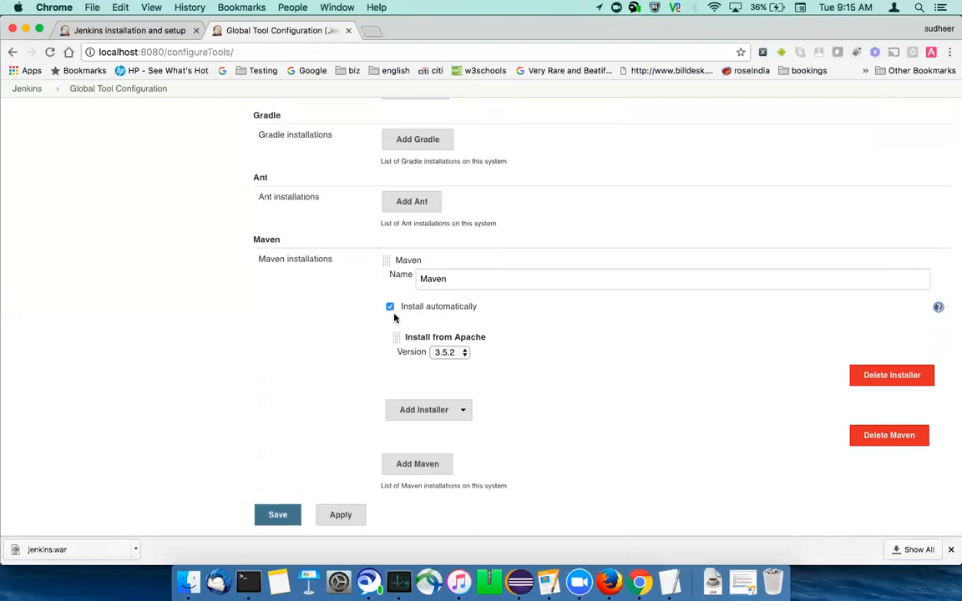
- Apply and save the Global Tool Configuration
{"action": "scroll", "coordinate": [288, 383], "scroll_direction": "down", "scroll_amount": 2}
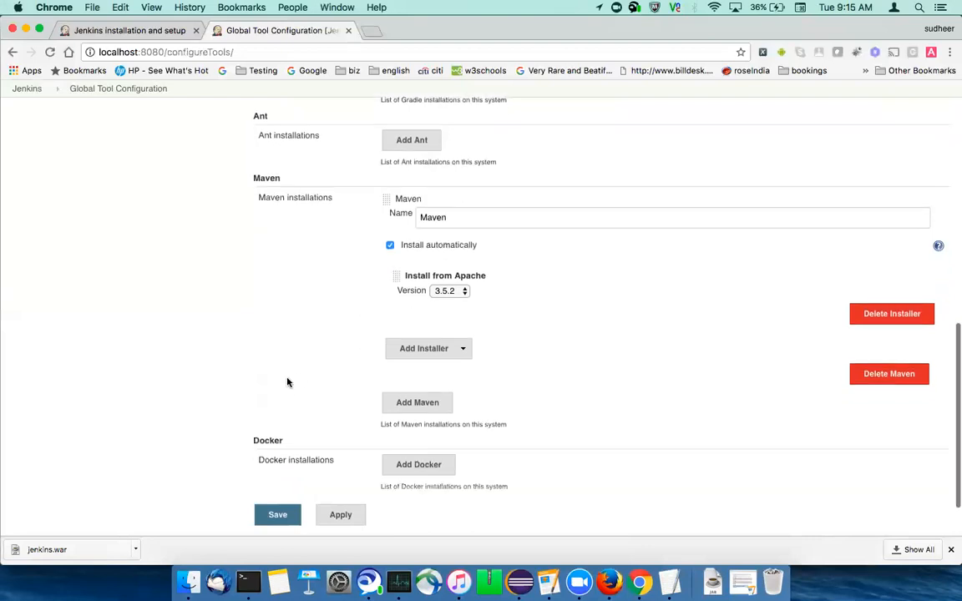
{"action": "scroll", "coordinate": [287, 383], "scroll_direction": "down", "scroll_amount": 2}
{"action": "left_click", "coordinate": [335, 459]}
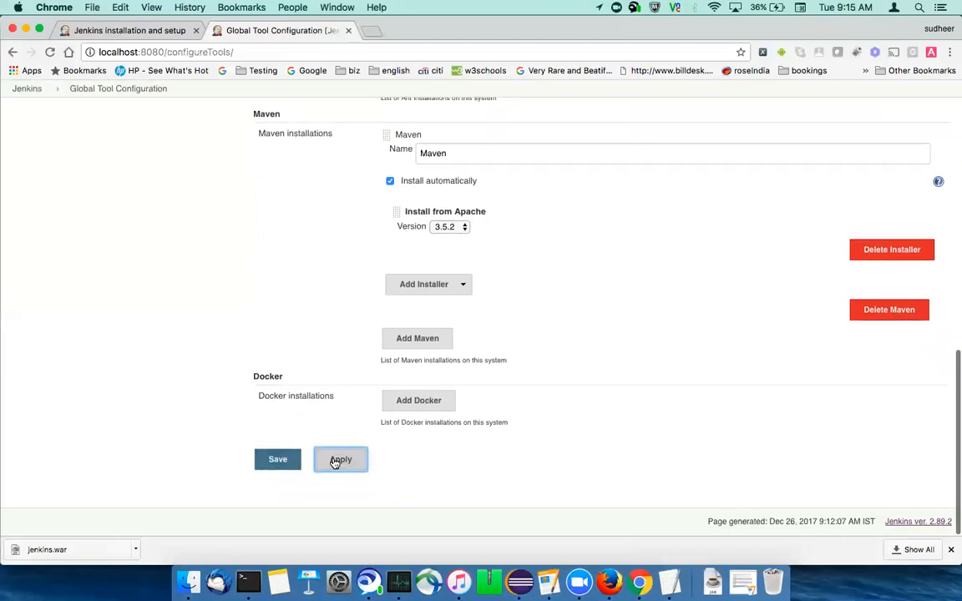
{"action": "left_click", "coordinate": [286, 464]}
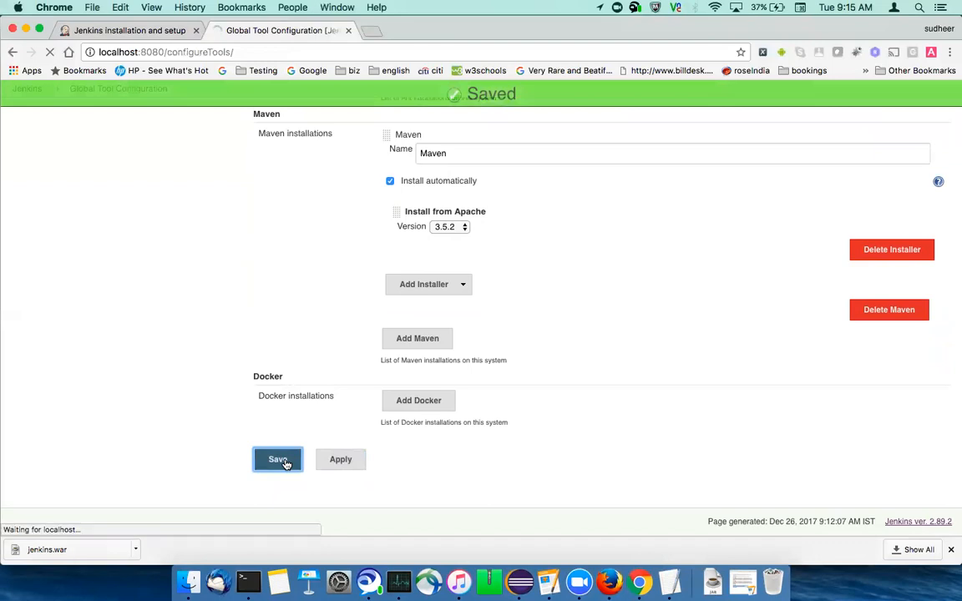